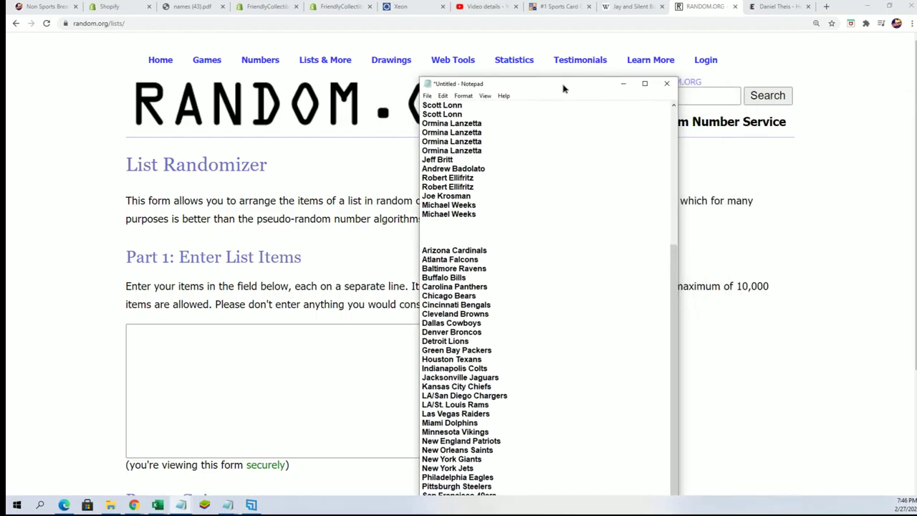
Copy all the participant names above the team list in the text file and paste them into the List Randomizer's items field
left_click_drag(484, 434, 405, 149)
right_click(443, 155)
left_click(466, 187)
left_click(131, 328)
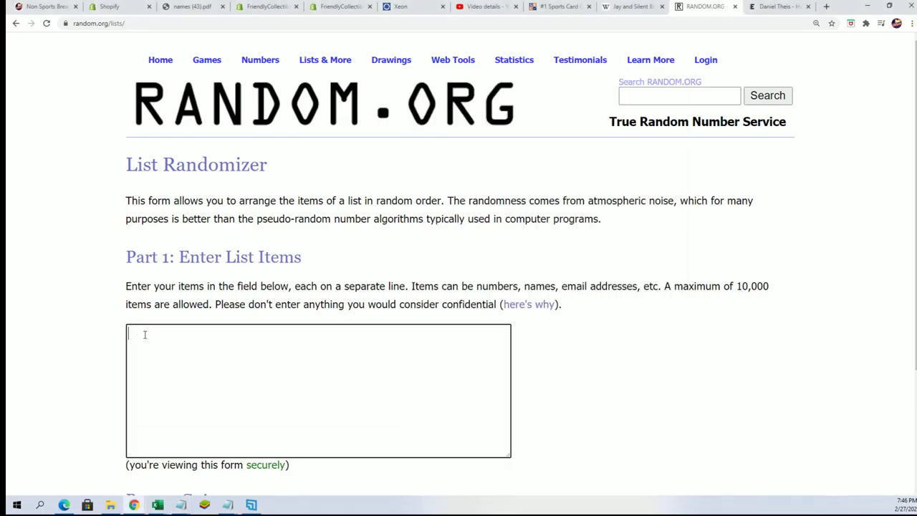
right_click(150, 334)
left_click(184, 408)
Randomize the list of participant names seven times
scroll(487, 395, "down", 2)
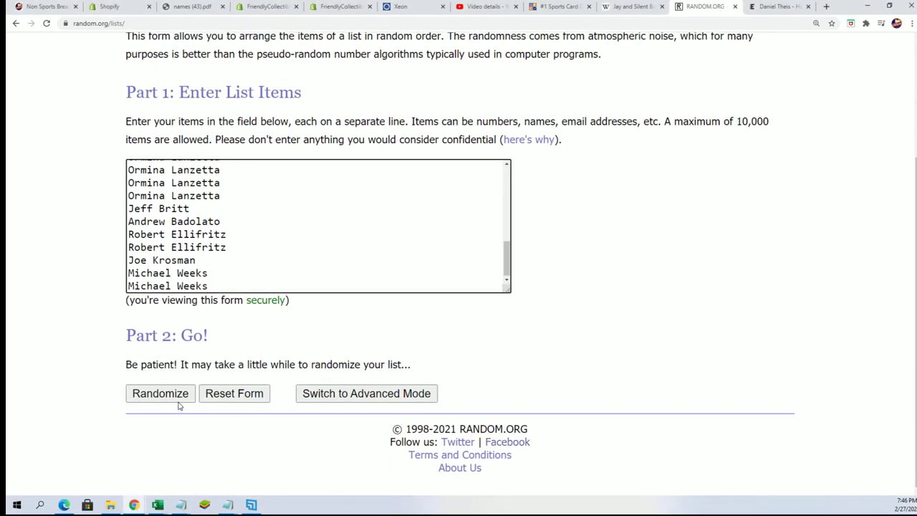
left_click(147, 392)
scroll(139, 408, "down", 5)
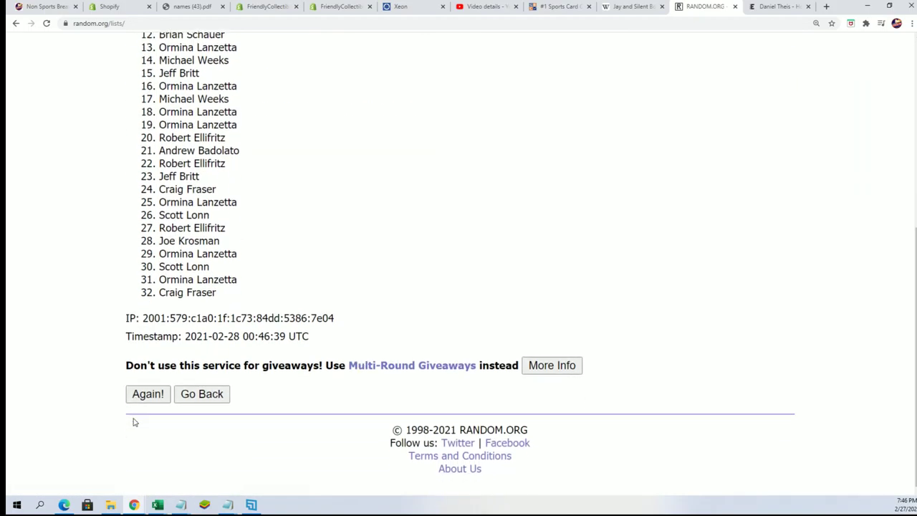
left_click(147, 396)
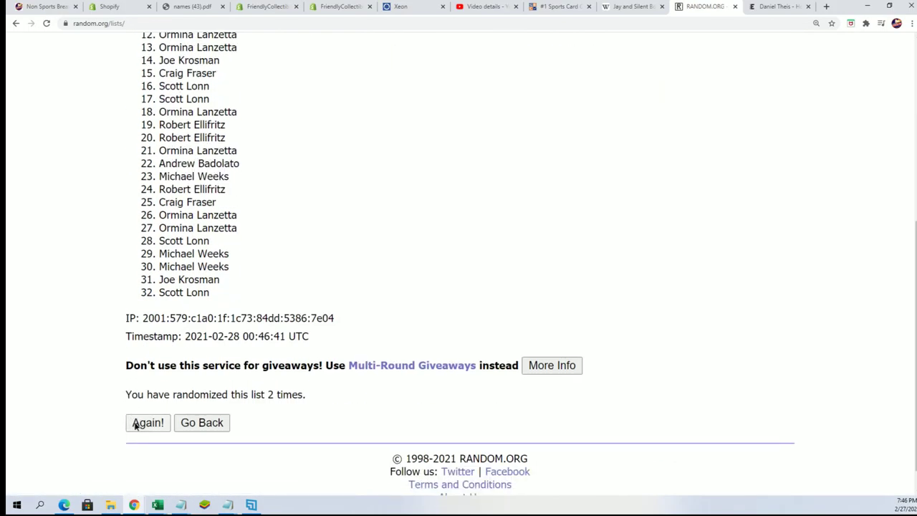
left_click(147, 421)
left_click(147, 422)
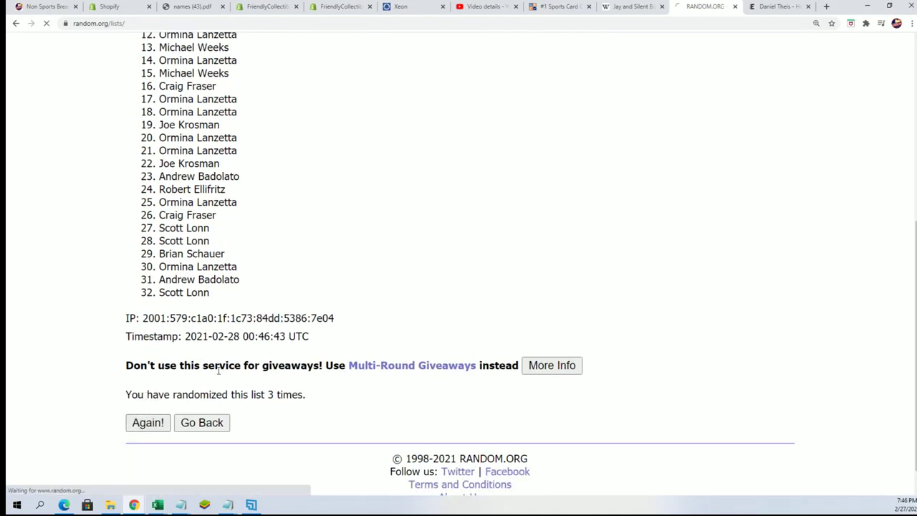
left_click(149, 401)
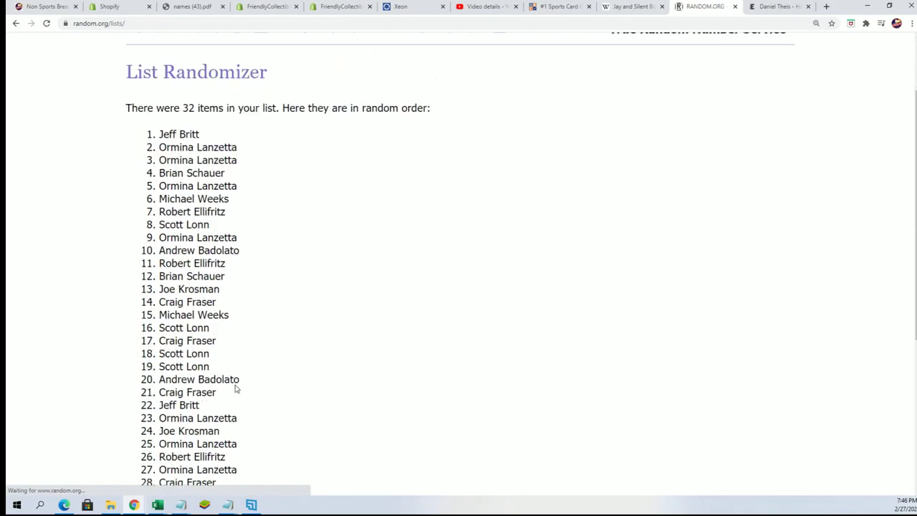
left_click(148, 422)
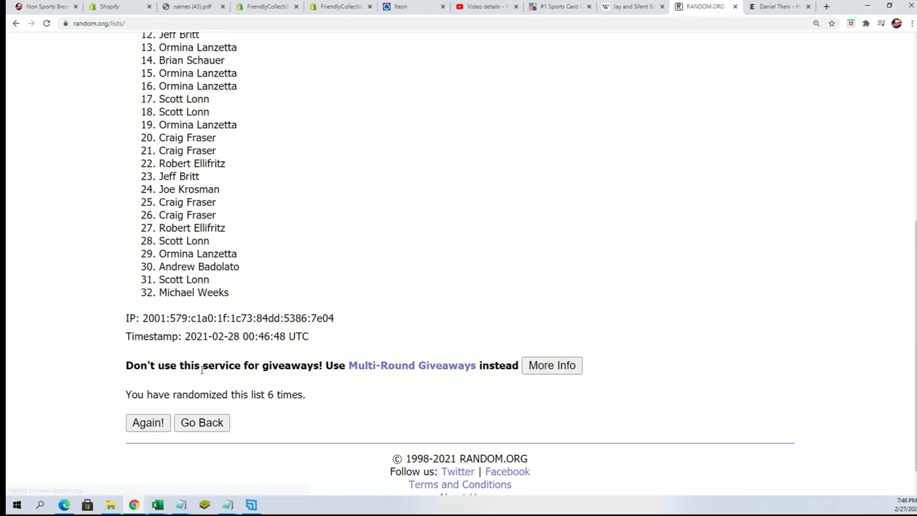
left_click(148, 422)
Copy all 32 randomized participant names from the results list
scroll(246, 199, "down", 1)
left_click_drag(158, 130, 267, 435)
scroll(270, 373, "down", 1)
right_click(210, 327)
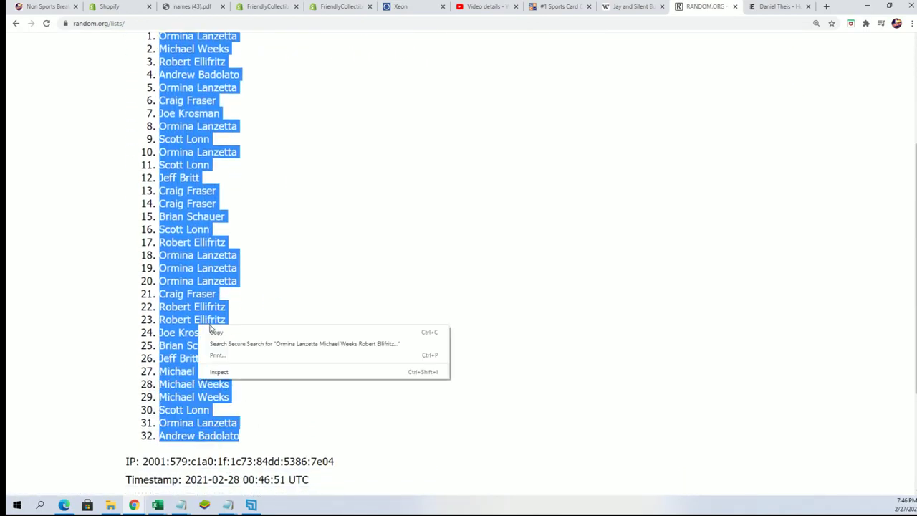
left_click(212, 331)
scroll(293, 459, "down", 2)
scroll(294, 459, "up", 1)
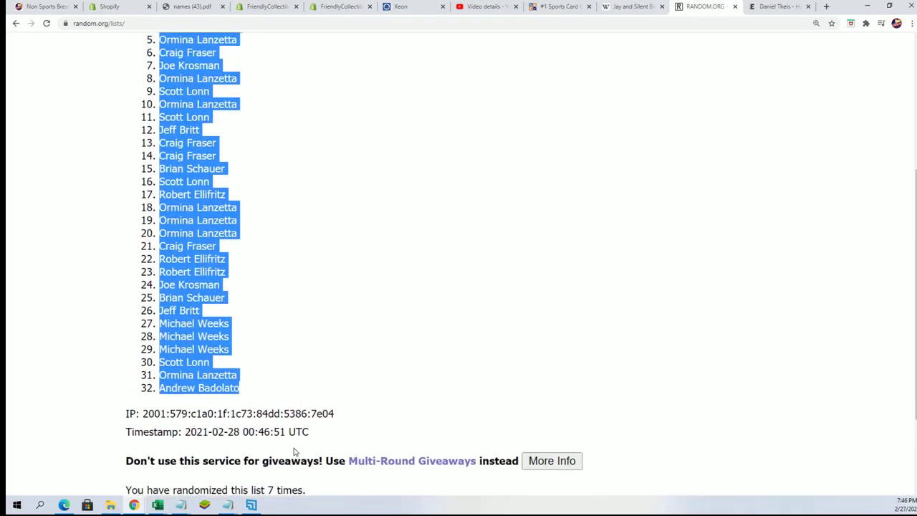
scroll(293, 451, "up", 1)
scroll(304, 385, "up", 1)
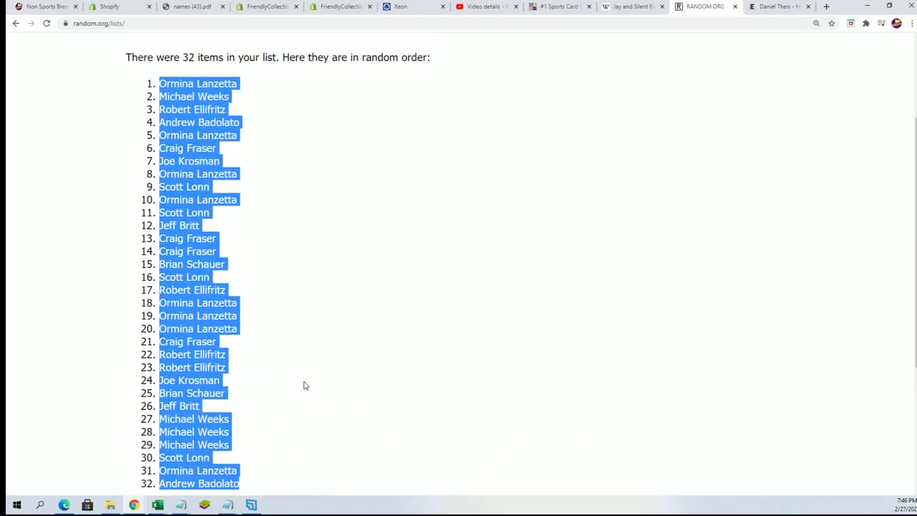
Switch to the Alpha NFL workbook in Excel and paste the names as plain text under OWNER NAMES, starting in A2
key("alt+Tab")
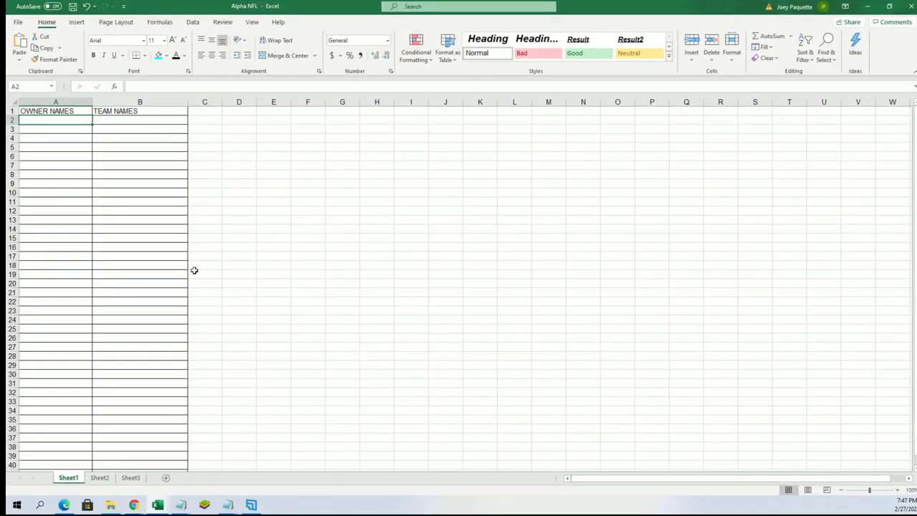
left_click(45, 119)
right_click(43, 118)
left_click(81, 184)
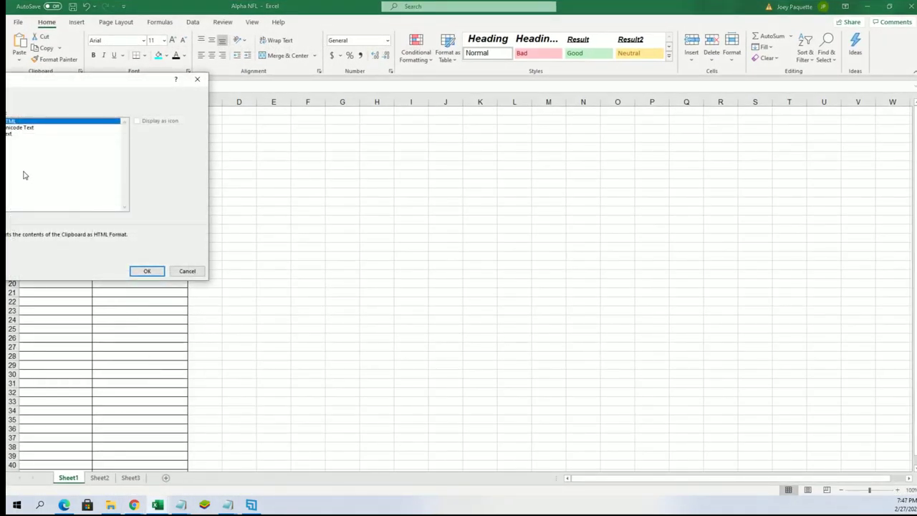
left_click(10, 135)
left_click(147, 272)
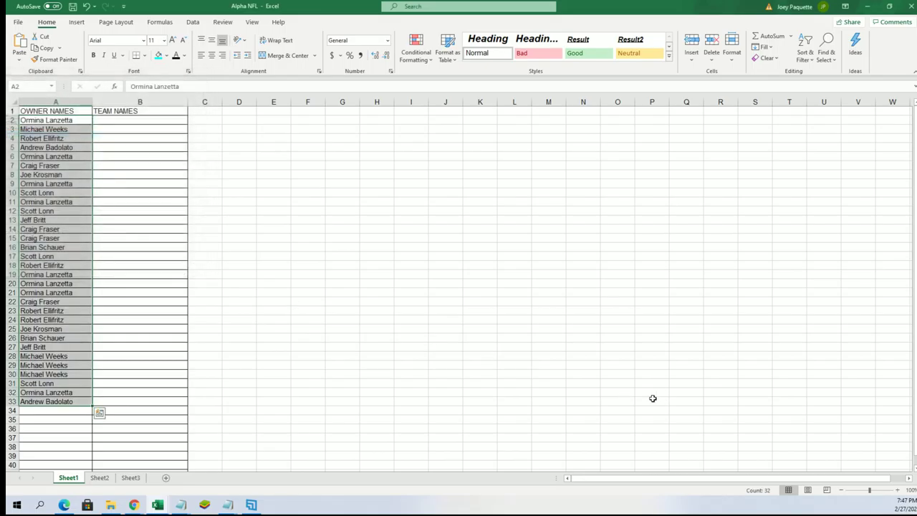
left_click(898, 489)
left_click(897, 489)
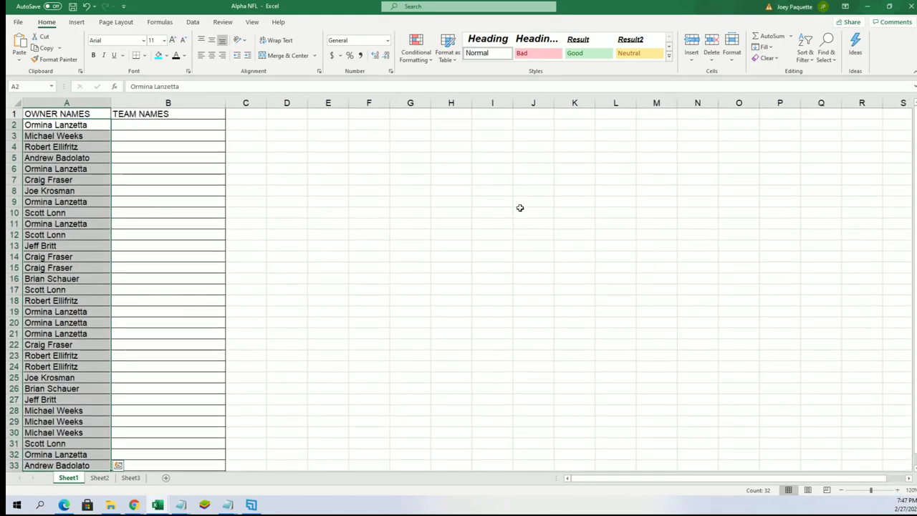
left_click(162, 125)
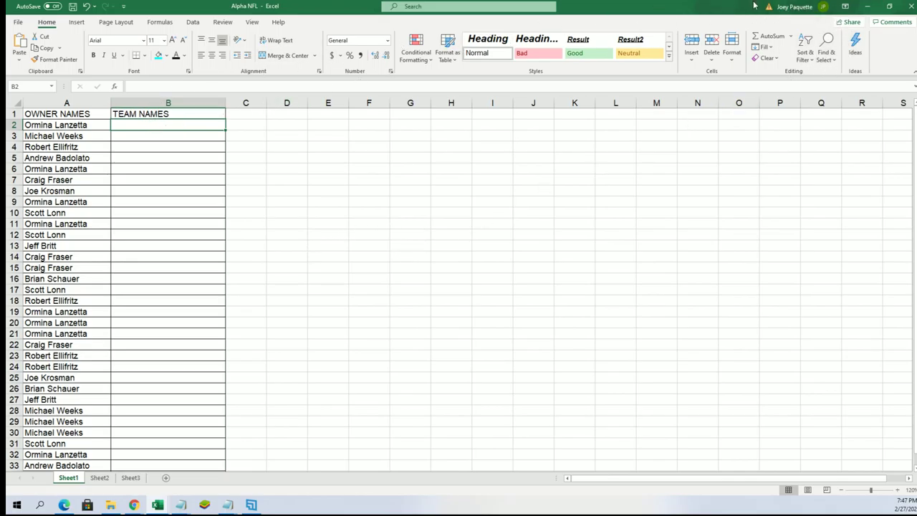
Return to RANDOM.ORG in the browser and open an empty List Randomizer form
left_click(865, 7)
scroll(321, 78, "up", 2)
left_click(321, 80)
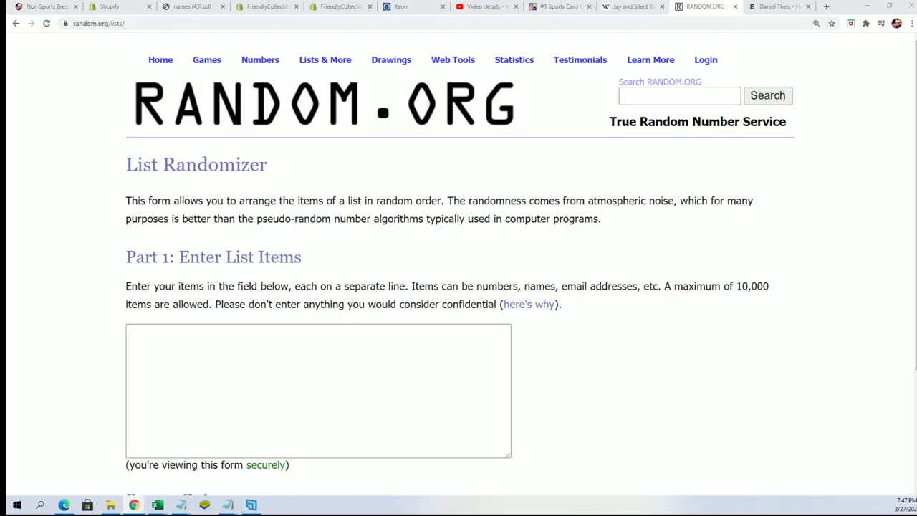
Copy the team list from Arizona Cardinals through Washington Redskins in Notepad and paste it into the List Randomizer's items field
key("alt+Tab")
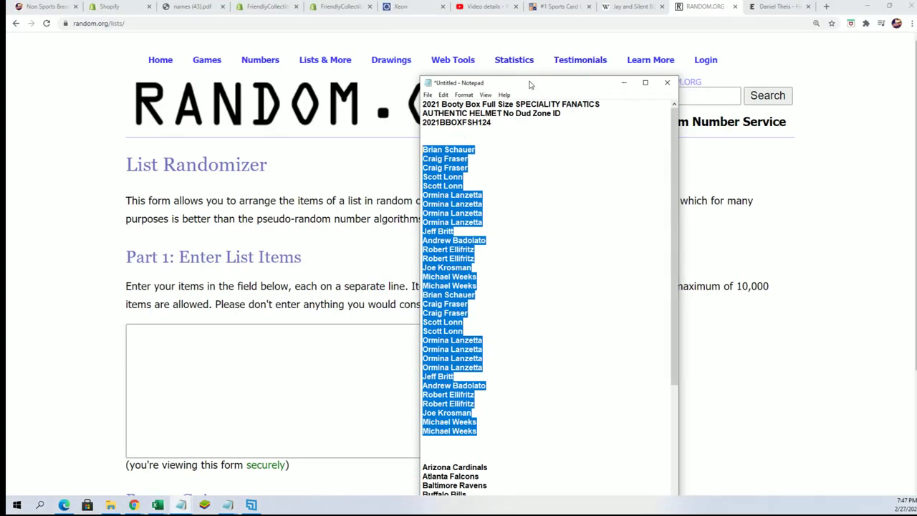
left_click_drag(530, 79, 530, 2)
scroll(549, 388, "down", 8)
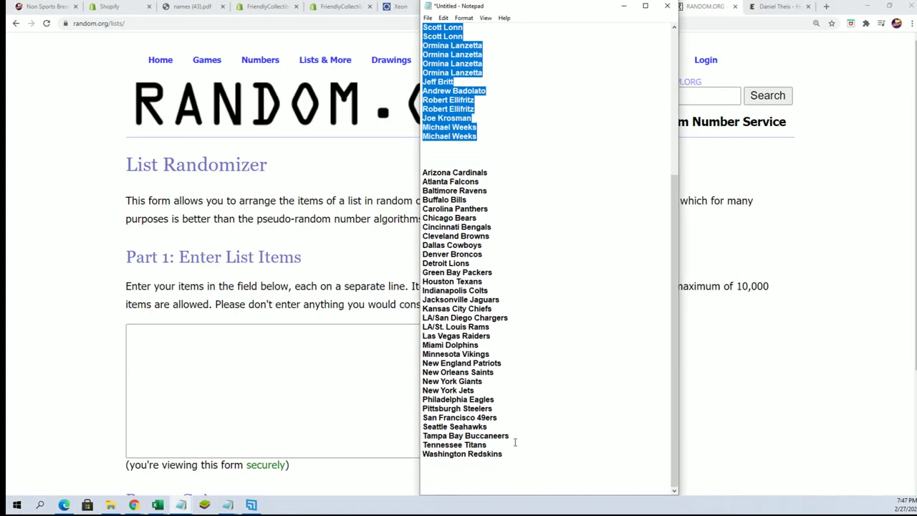
left_click_drag(514, 439, 504, 455)
left_click_drag(492, 424, 425, 172)
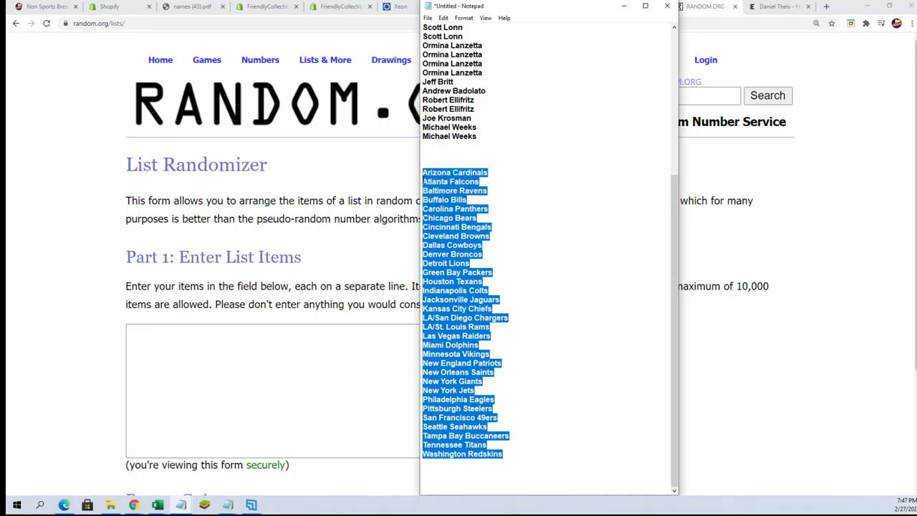
right_click(433, 187)
left_click(462, 218)
right_click(218, 335)
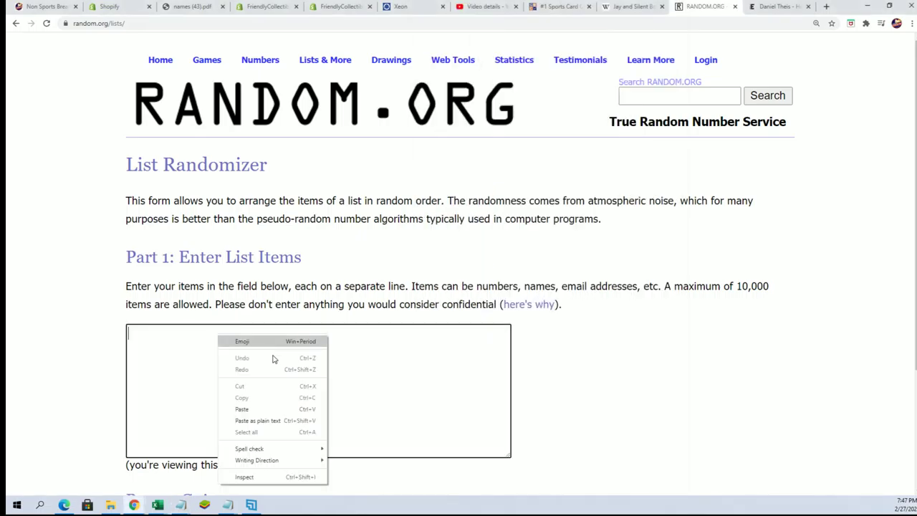
left_click(243, 409)
Randomize the list of NFL teams seven times
scroll(573, 388, "down", 3)
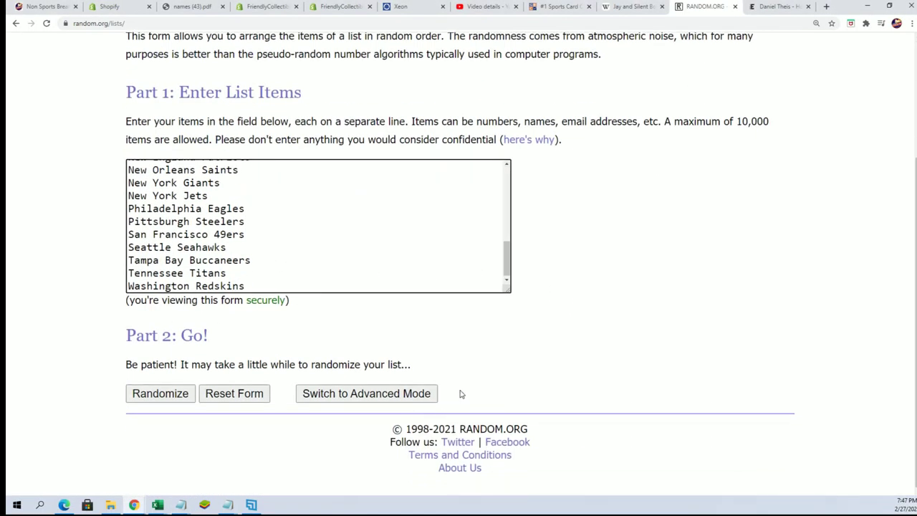
left_click(160, 393)
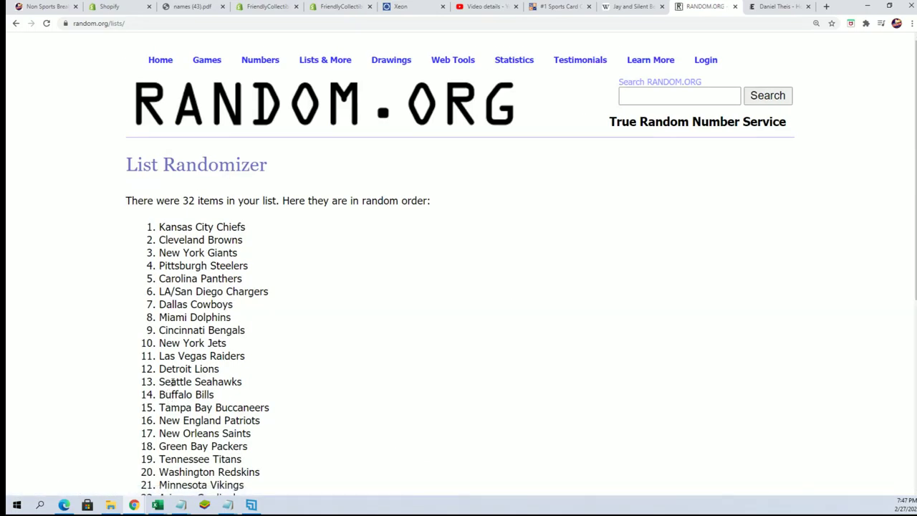
scroll(171, 383, "down", 4)
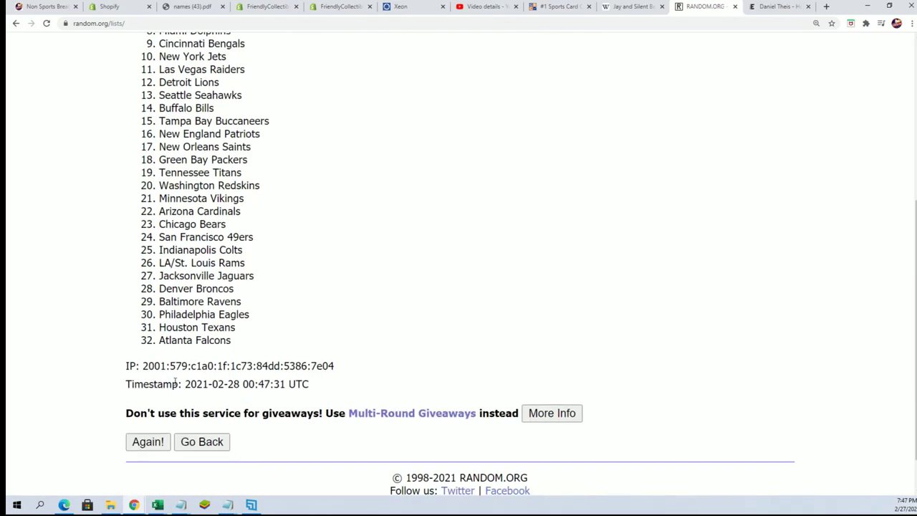
left_click(148, 441)
scroll(159, 391, "down", 1)
scroll(160, 391, "down", 4)
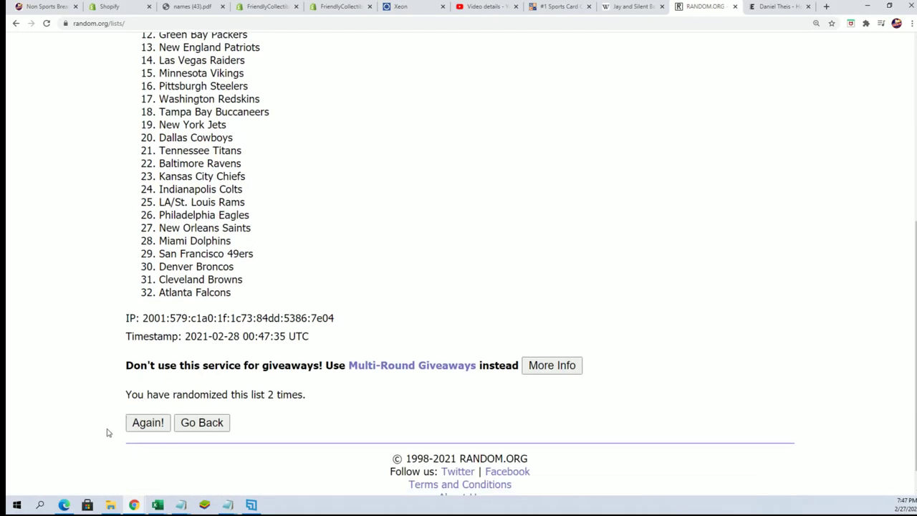
left_click(148, 422)
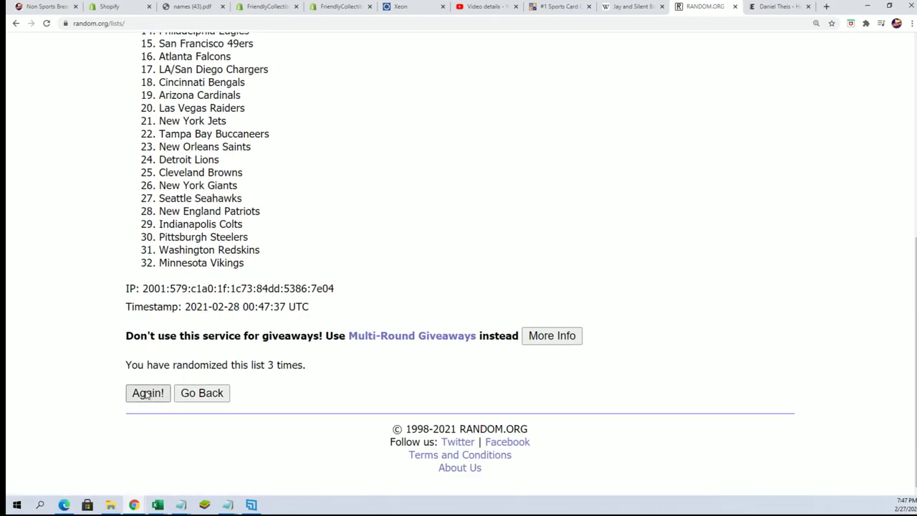
left_click(146, 393)
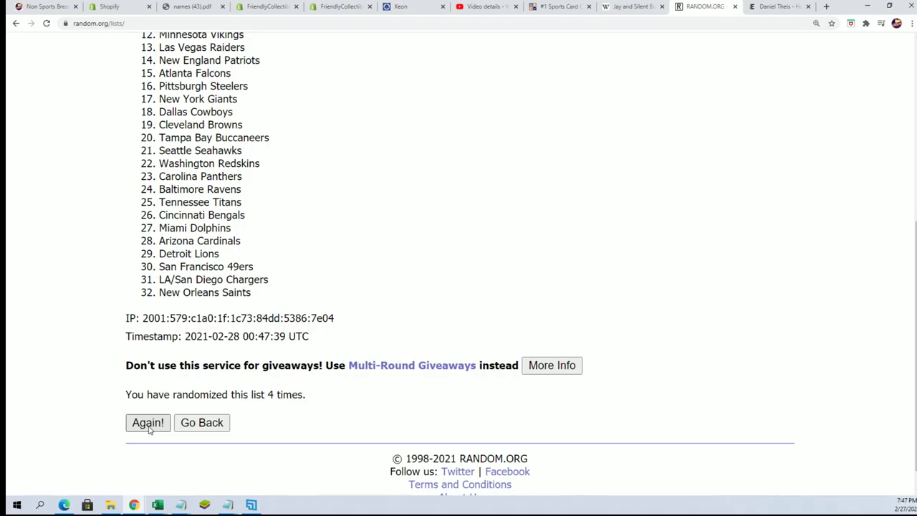
left_click(150, 424)
left_click(147, 423)
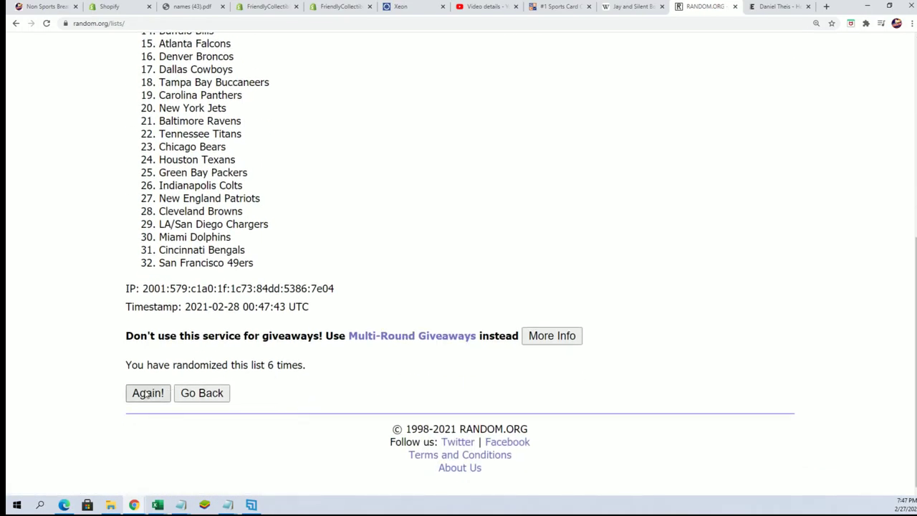
left_click(143, 393)
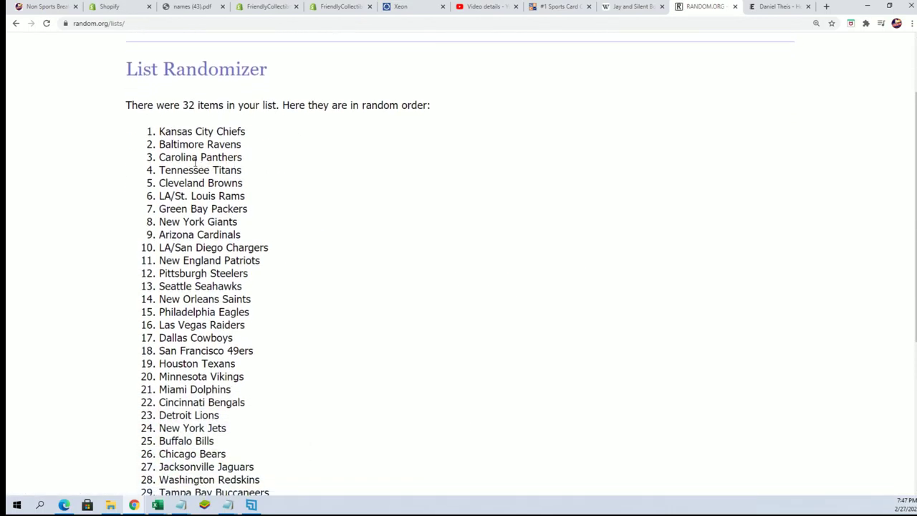
Copy all 32 randomized team names from the results list
left_click_drag(155, 125, 314, 389)
right_click(197, 191)
left_click(224, 207)
scroll(317, 323, "down", 2)
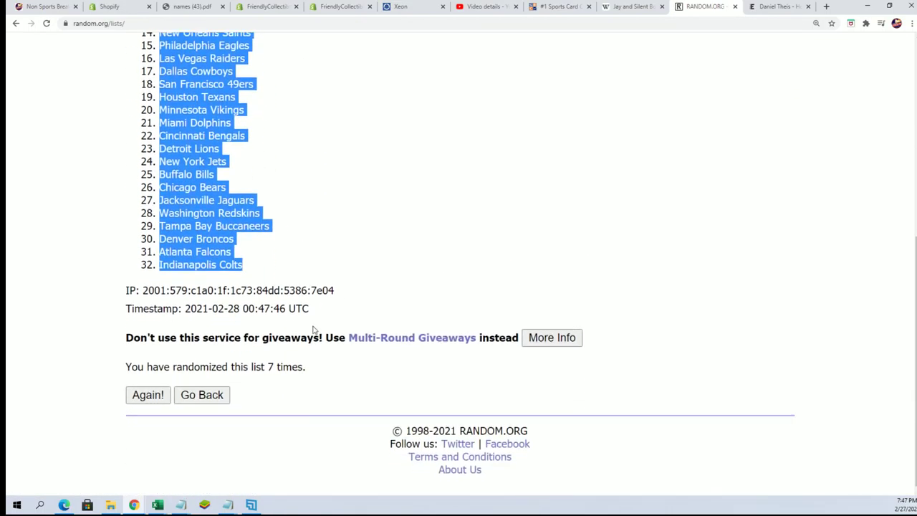
scroll(368, 361, "up", 4)
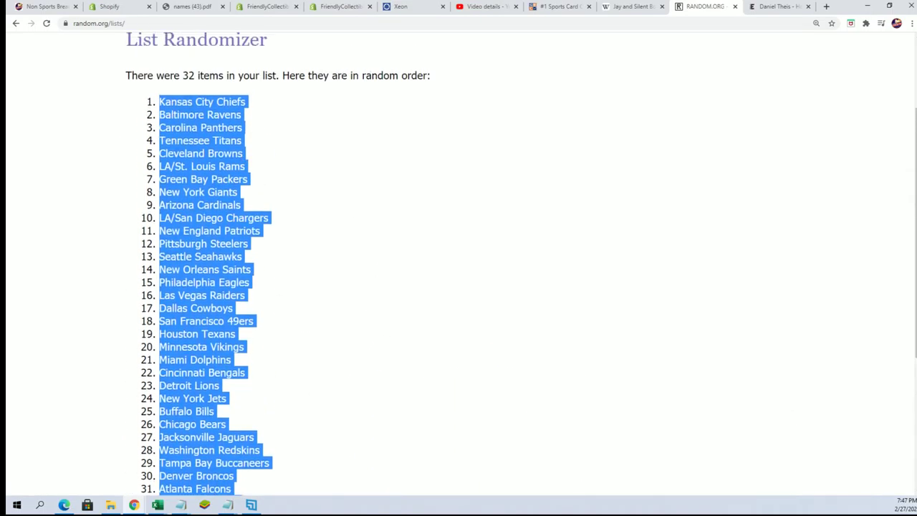
Switch to the Alpha NFL workbook and paste the teams as plain text under TEAM NAMES, starting in B2
key("alt+Tab")
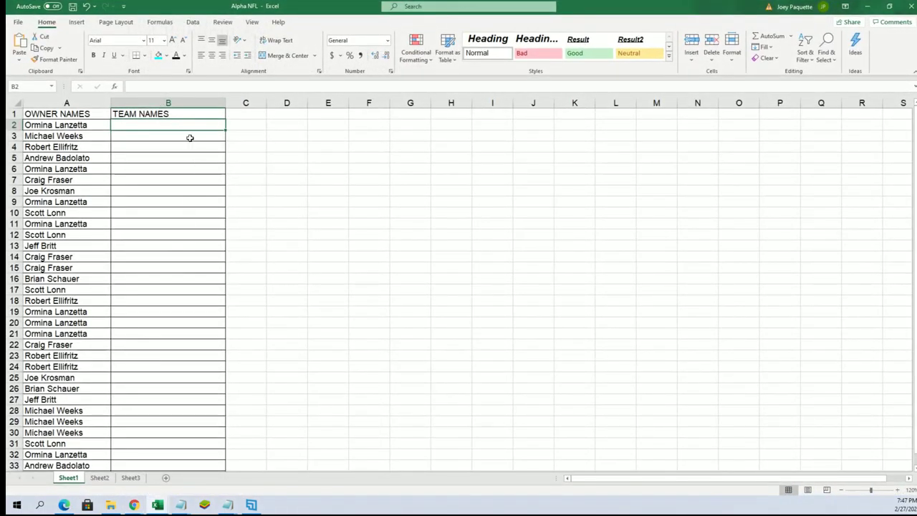
right_click(124, 125)
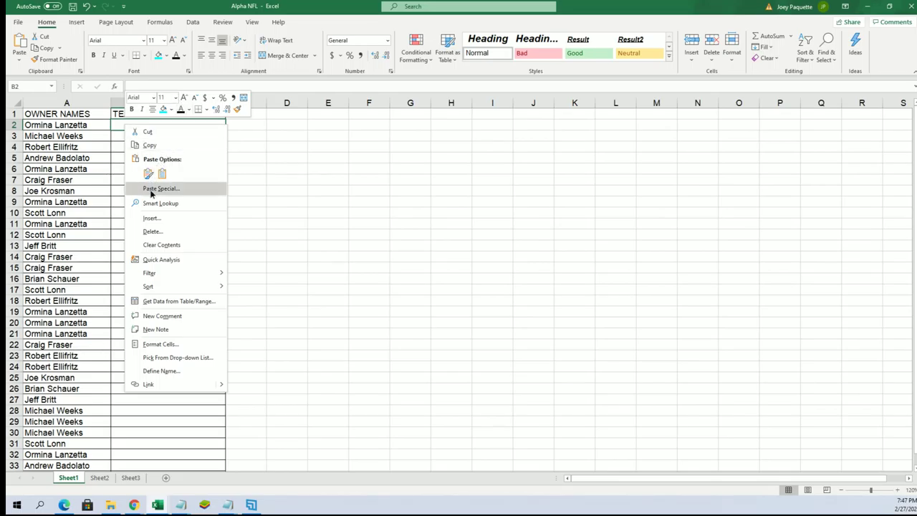
left_click(152, 189)
left_click(71, 135)
left_click(210, 273)
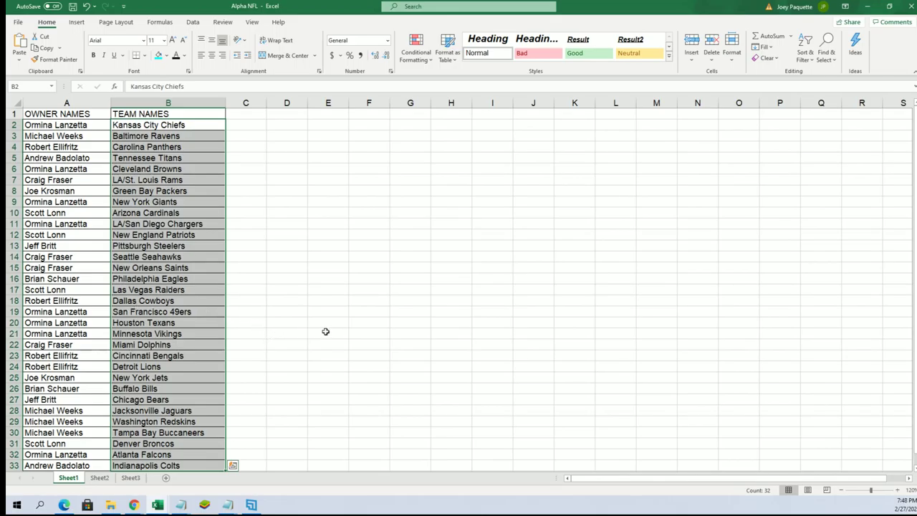
Narrow column A to fit the owner names
left_click(96, 103)
left_click_drag(110, 101, 91, 100)
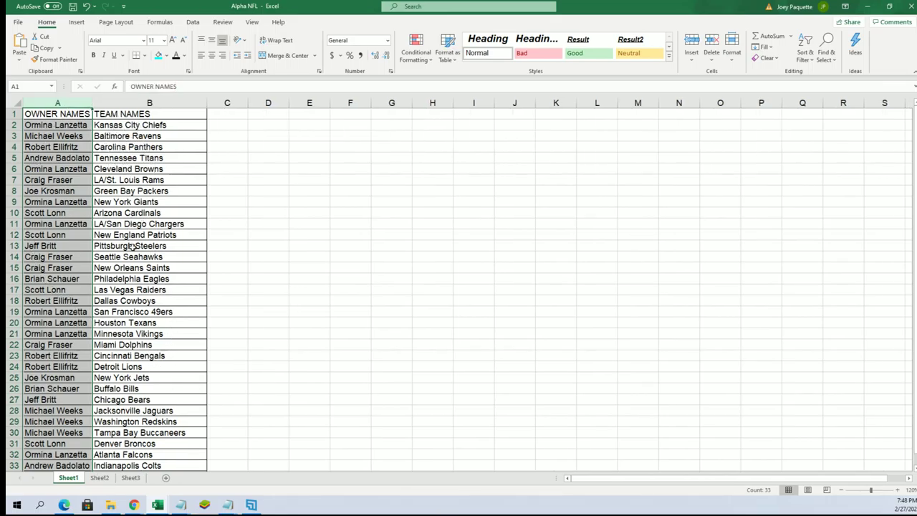
left_click(70, 223)
left_click(139, 222)
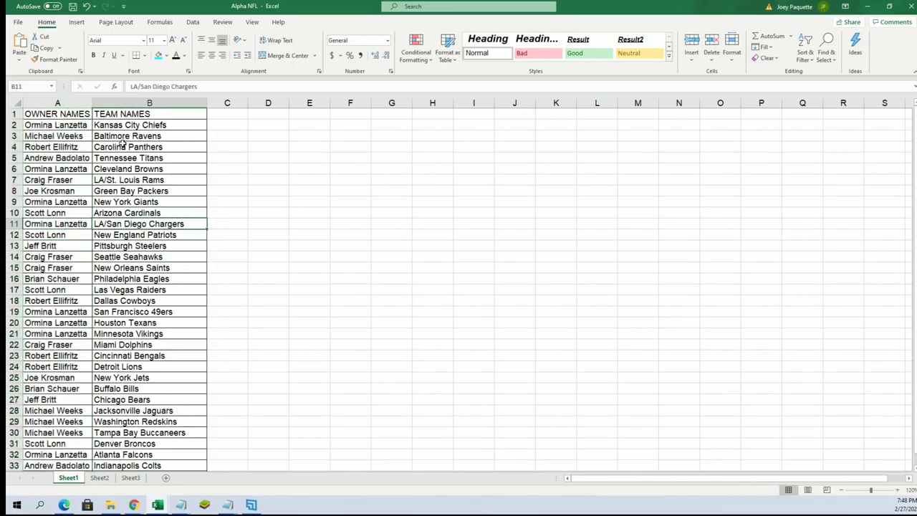
left_click(74, 345)
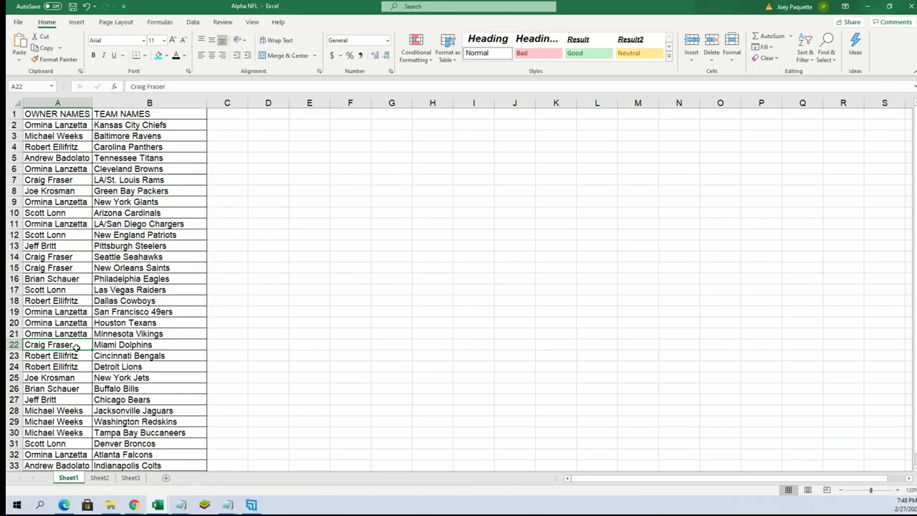
left_click(67, 354)
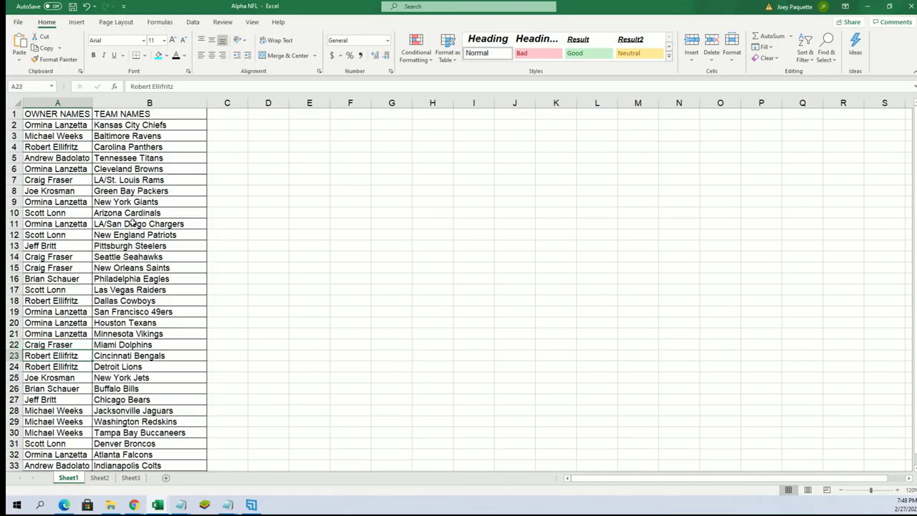
Sort the team names in B2:B33 from A to Z, expanding the selection to include the owner names
left_click_drag(123, 127, 213, 465)
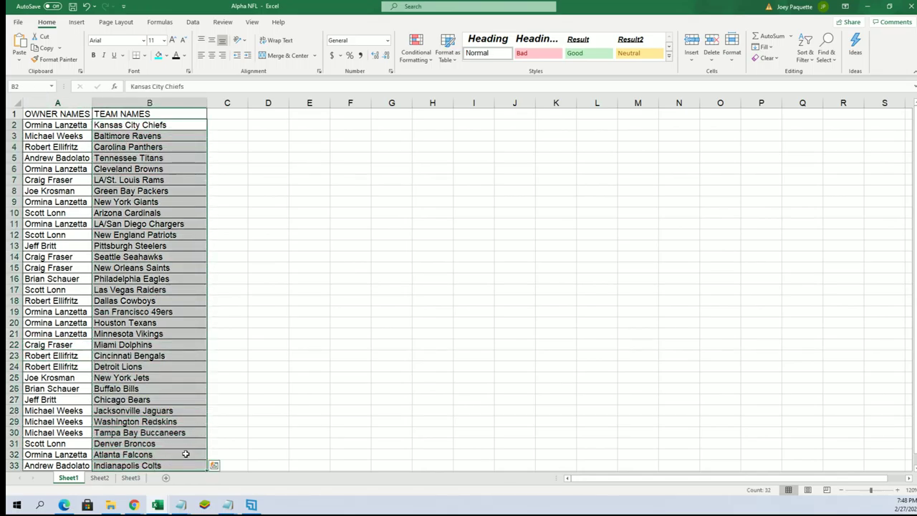
left_click(805, 51)
left_click(824, 72)
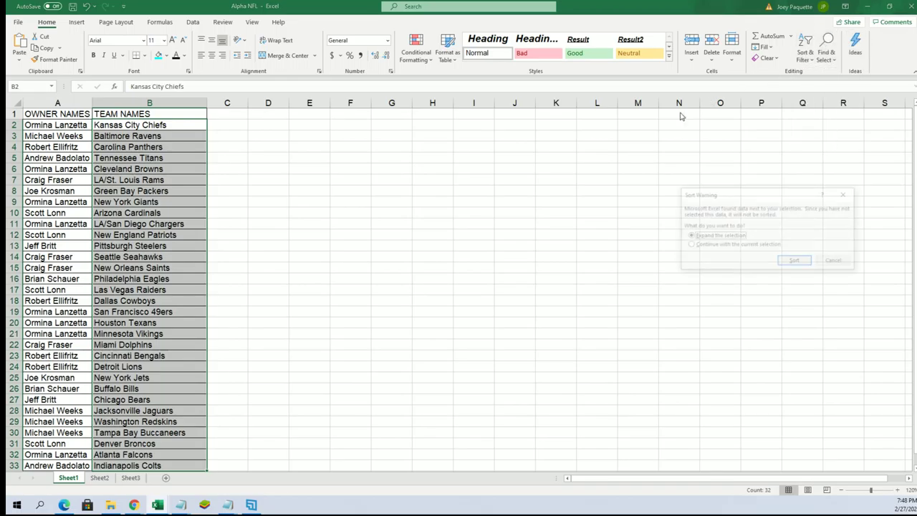
left_click(795, 261)
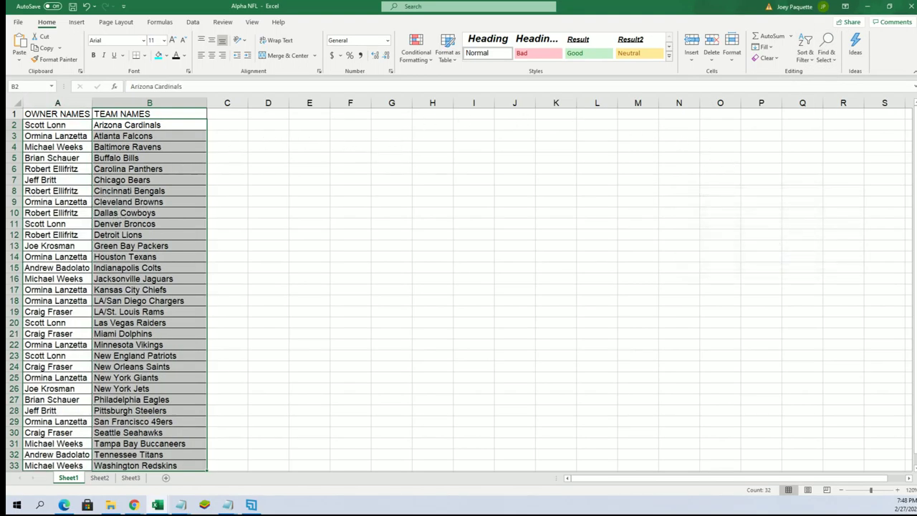